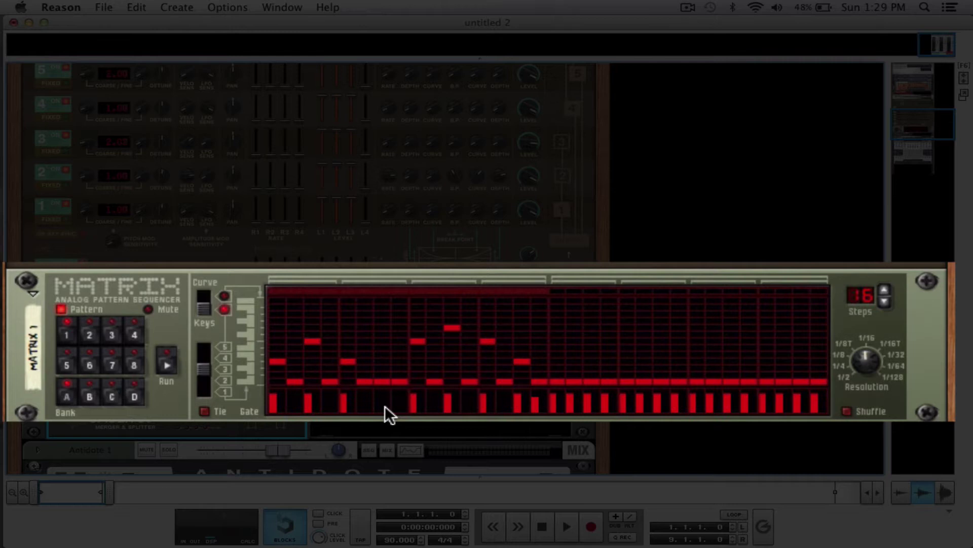
# Play the Matrix pattern once, stop it, and flip the rack to its rear cable side
pyautogui.press('Tab')
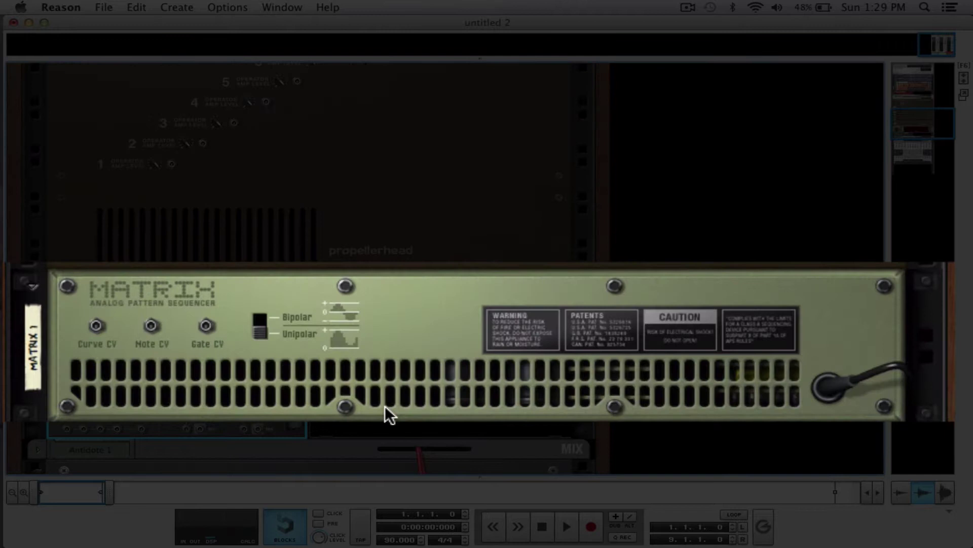
pyautogui.press('Tab')
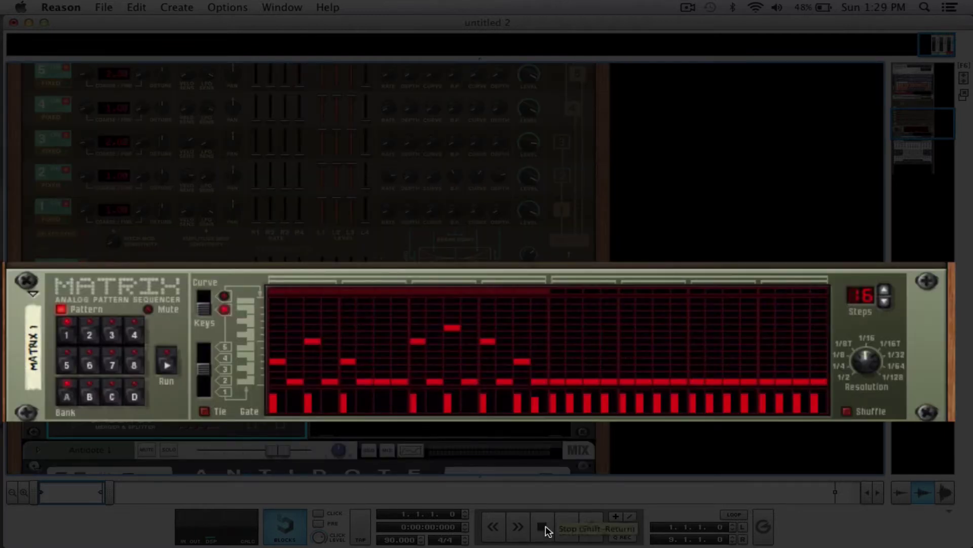
pyautogui.press('space')
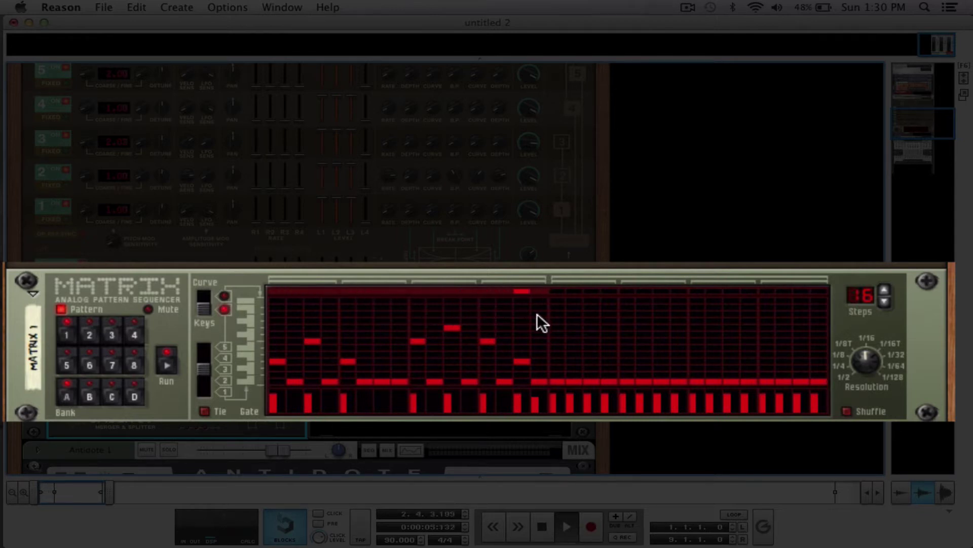
pyautogui.press('space')
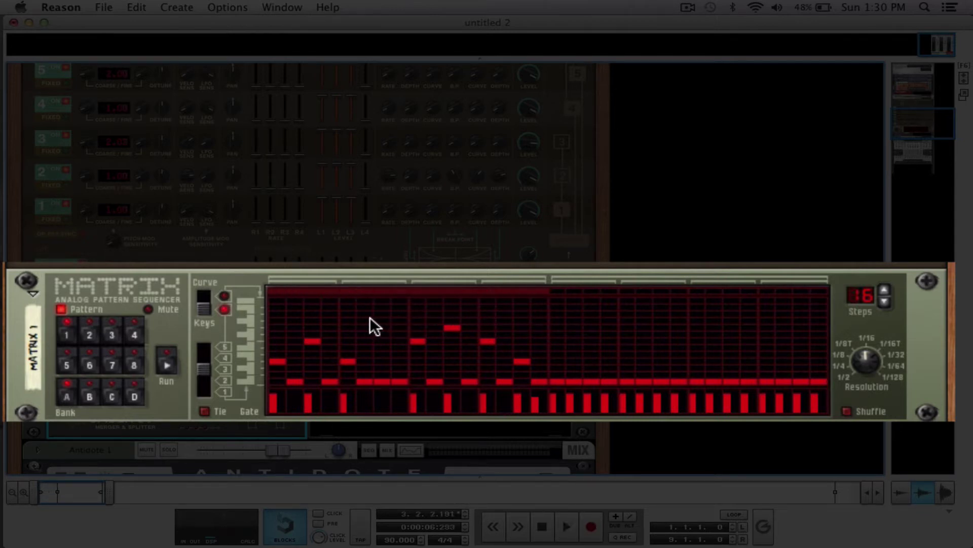
pyautogui.press('Tab')
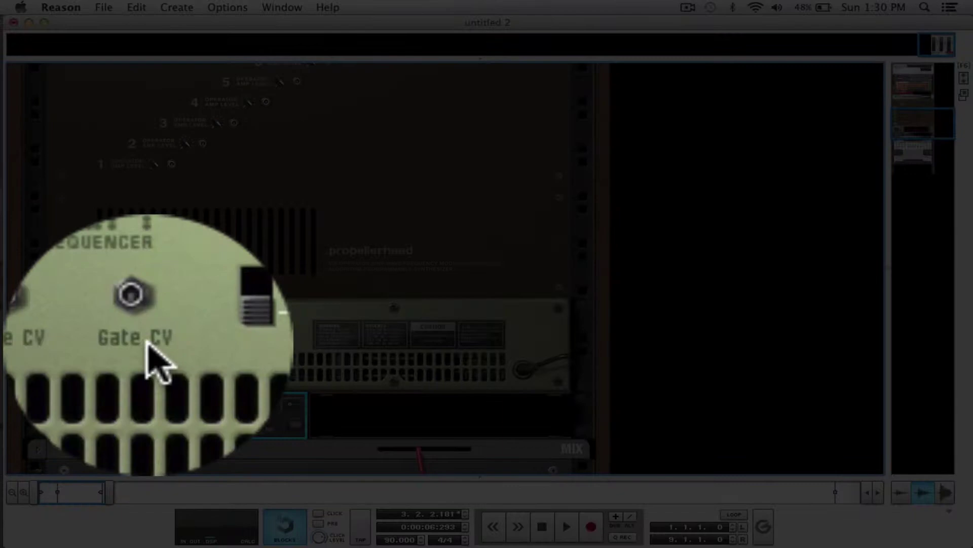
# Cable Matrix Gate CV and Note CV into the PX7's Sequencer Control Gate and CV jacks
pyautogui.moveTo(144, 333); pyautogui.dragTo(68, 97)
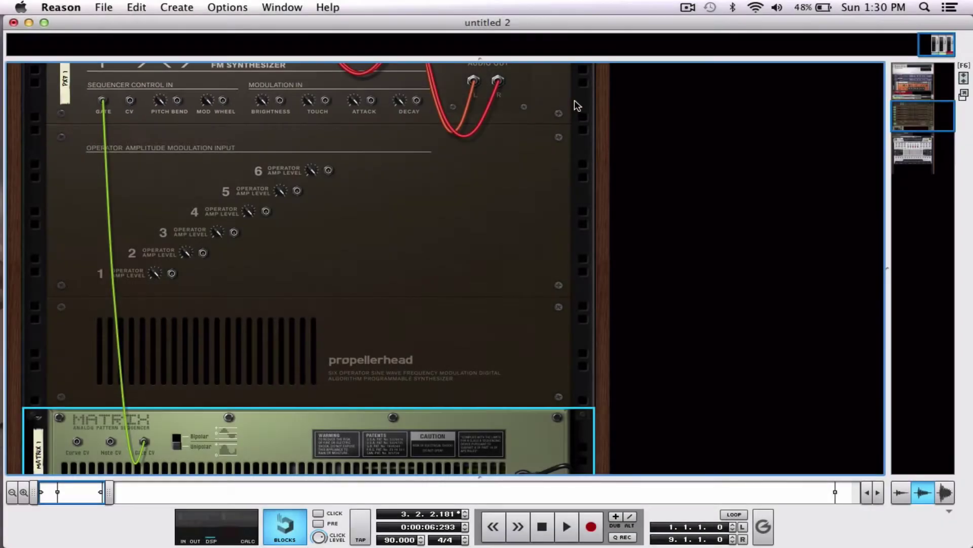
pyautogui.moveTo(915, 112); pyautogui.dragTo(920, 128)
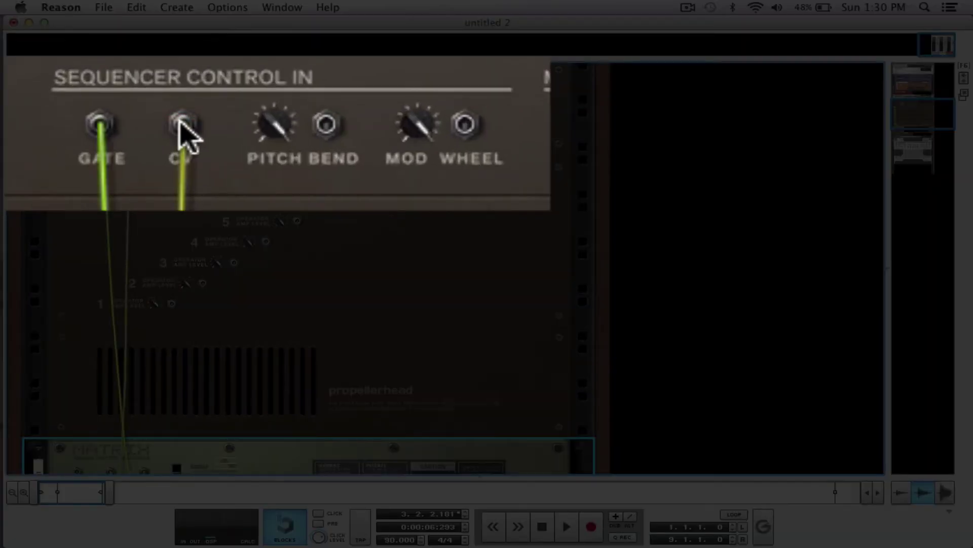
# Flip to the front panels, rewind, and play then stop the Matrix pattern through the PX7
pyautogui.press('Tab')
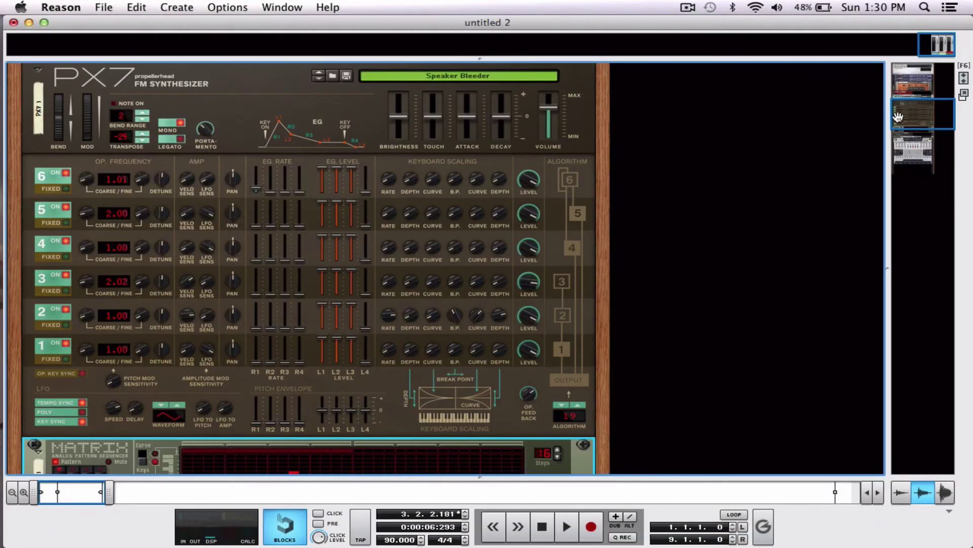
pyautogui.moveTo(911, 114); pyautogui.dragTo(913, 120)
pyautogui.click(542, 527)
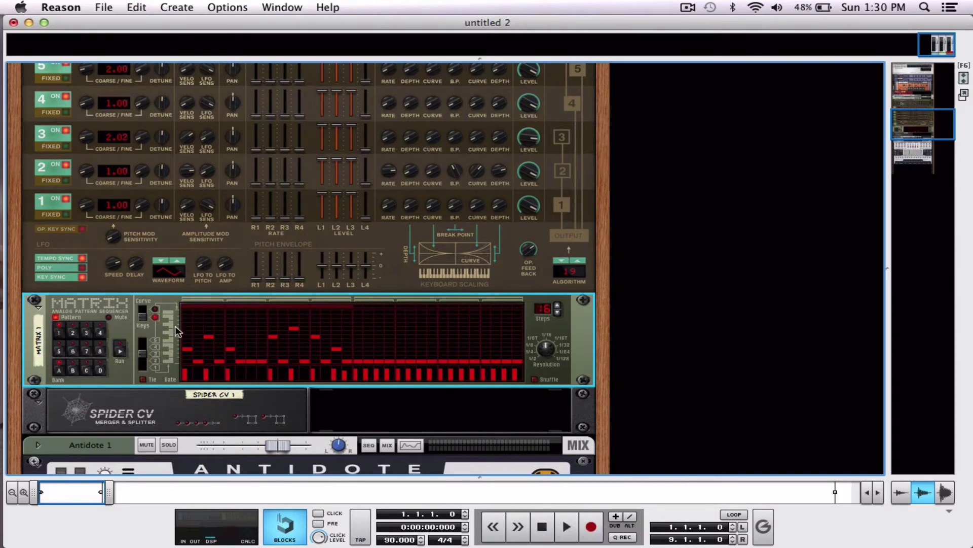
pyautogui.press('space')
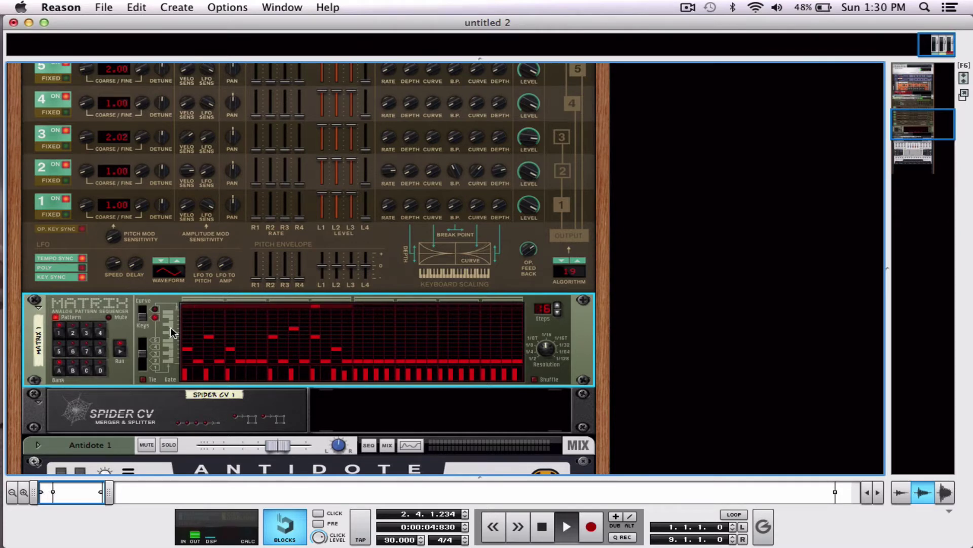
pyautogui.press('space')
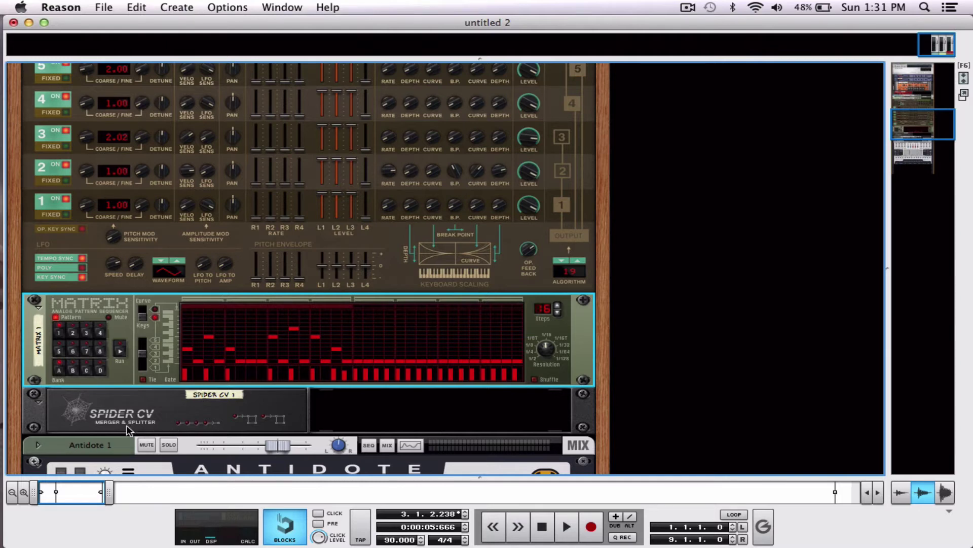
# Unplug the Matrix cables and patch Gate CV into Spider Split A, Note CV into Split B
pyautogui.press('Tab')
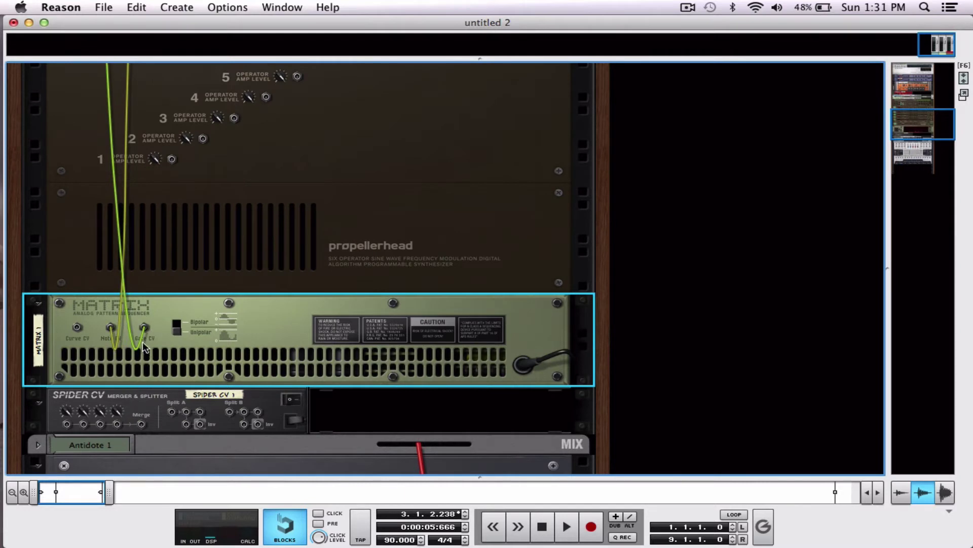
pyautogui.moveTo(143, 331); pyautogui.dragTo(113, 366)
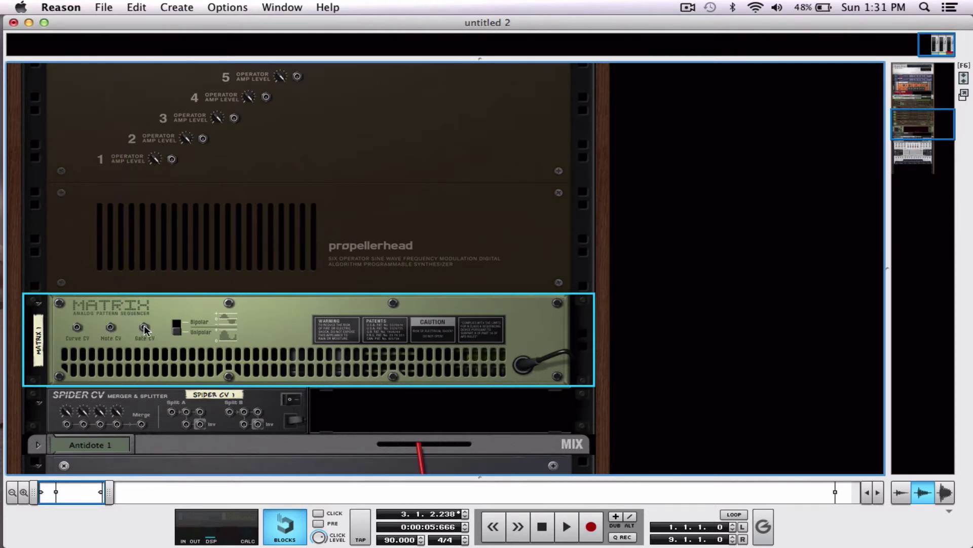
pyautogui.moveTo(144, 330); pyautogui.dragTo(171, 412)
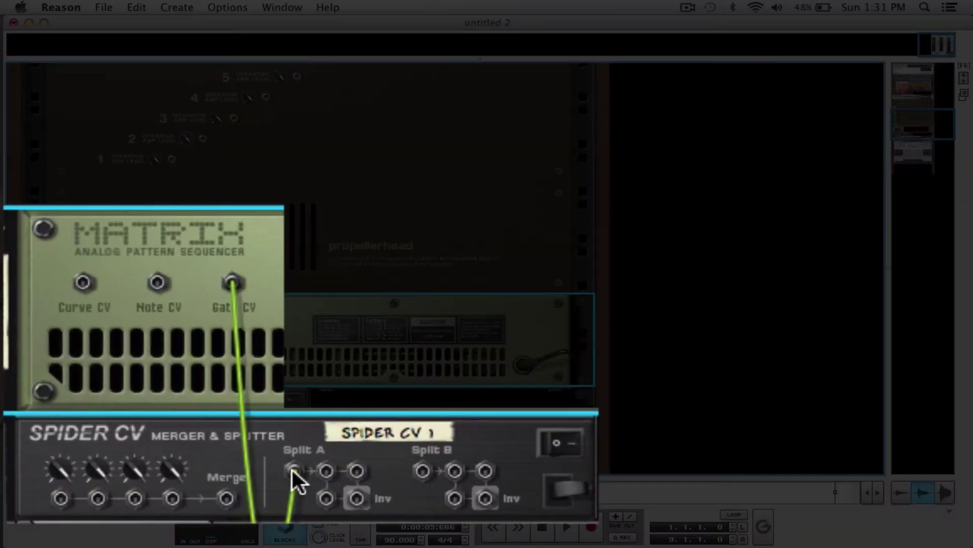
pyautogui.moveTo(156, 282); pyautogui.dragTo(422, 476)
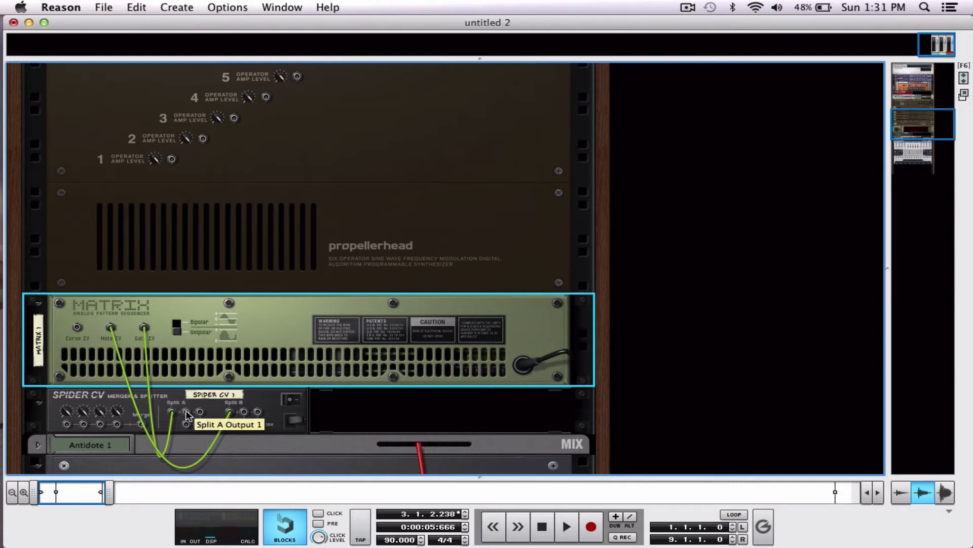
# Cable Spider Split A and Split B outputs to the PX7's Gate and CV inputs, then rewind
pyautogui.moveTo(186, 414); pyautogui.dragTo(103, 96)
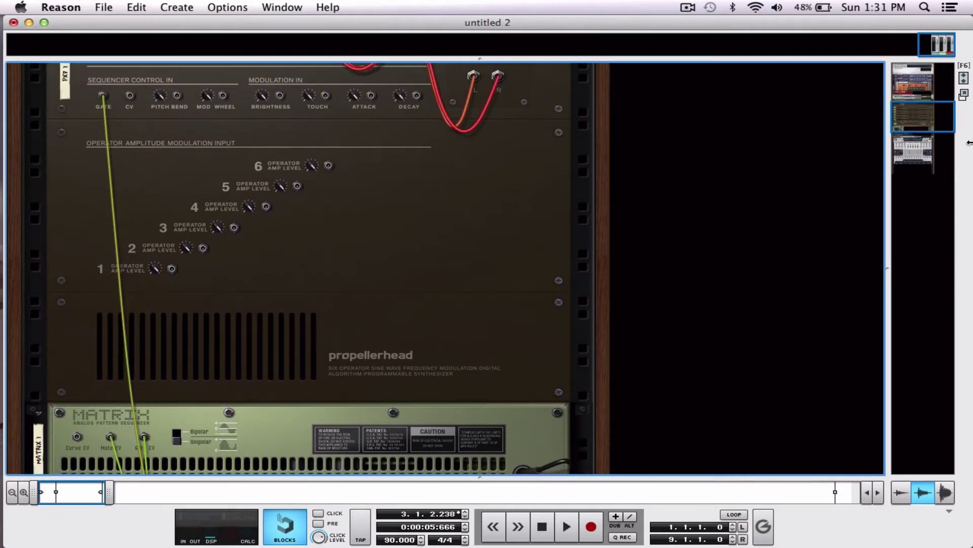
pyautogui.moveTo(941, 116); pyautogui.dragTo(942, 128)
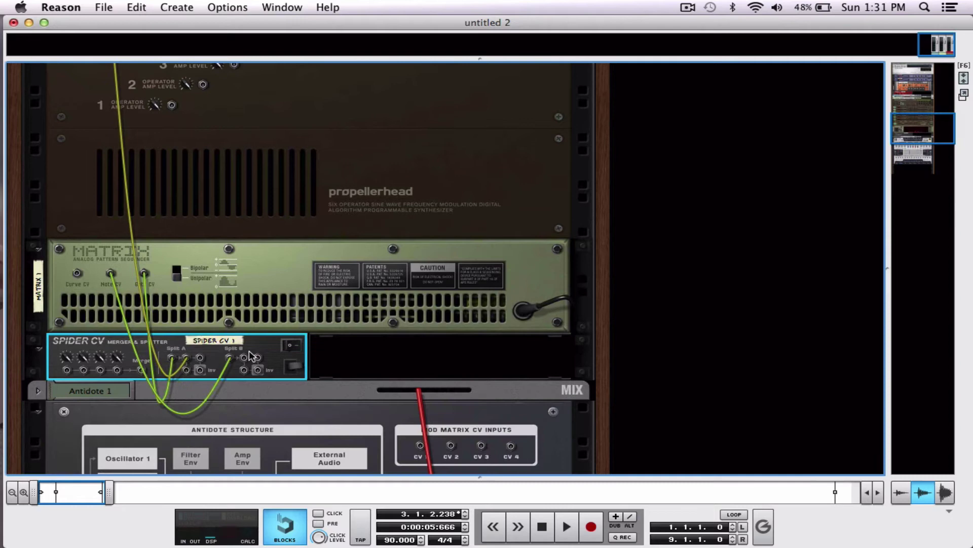
pyautogui.moveTo(250, 355); pyautogui.dragTo(131, 109)
pyautogui.moveTo(926, 107); pyautogui.dragTo(928, 119)
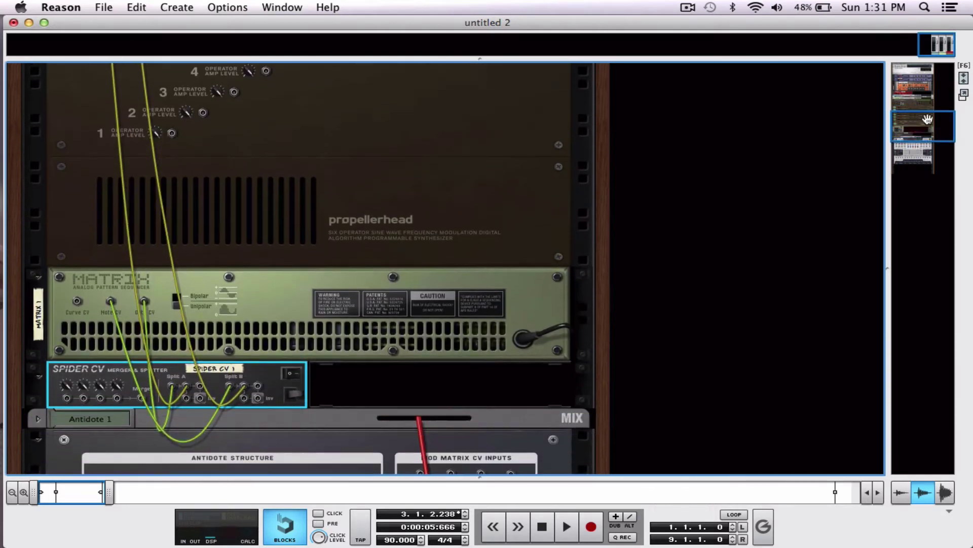
pyautogui.click(541, 526)
# Test the routing briefly, then cable spare Split A/B outputs to Antidote's Sequencer Gate and CV
pyautogui.press('space')
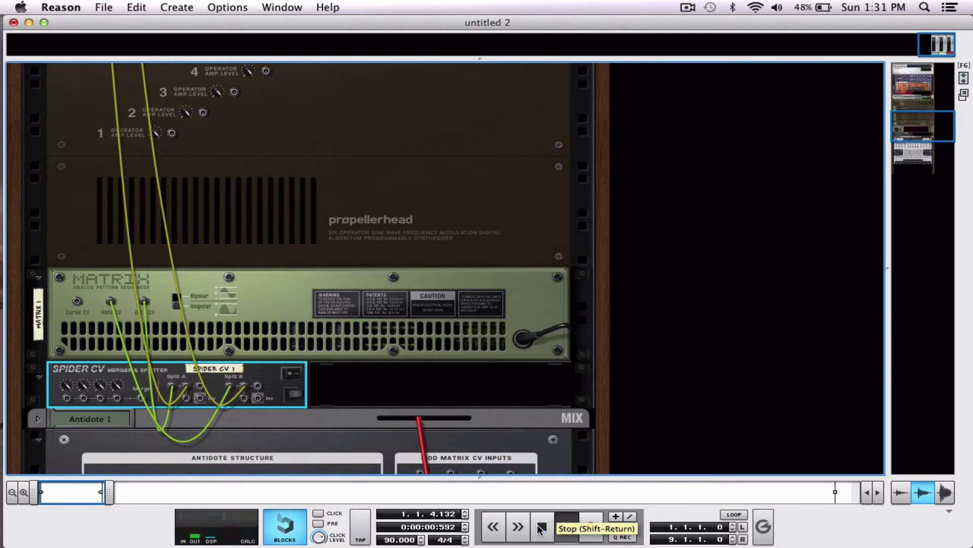
pyautogui.doubleClick(541, 526)
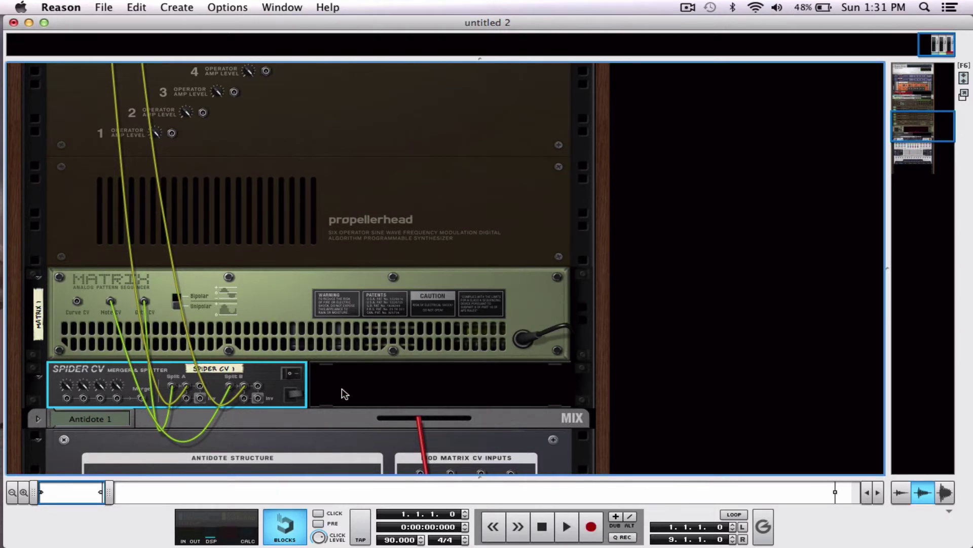
pyautogui.moveTo(903, 127); pyautogui.dragTo(903, 130)
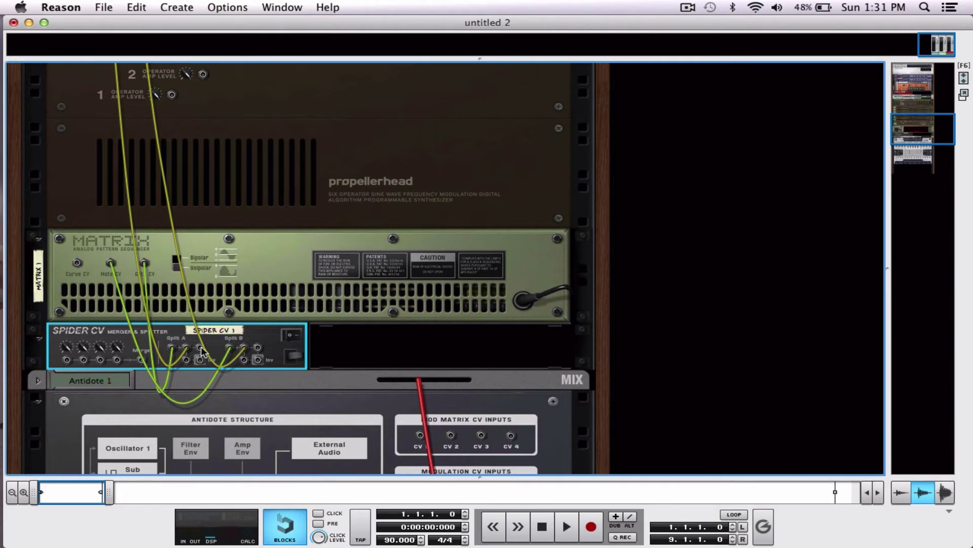
pyautogui.moveTo(202, 351); pyautogui.dragTo(259, 216)
# Return to the front panels, start playback, and lower the Antidote 1 level to about -7.71 dB
pyautogui.press('Tab')
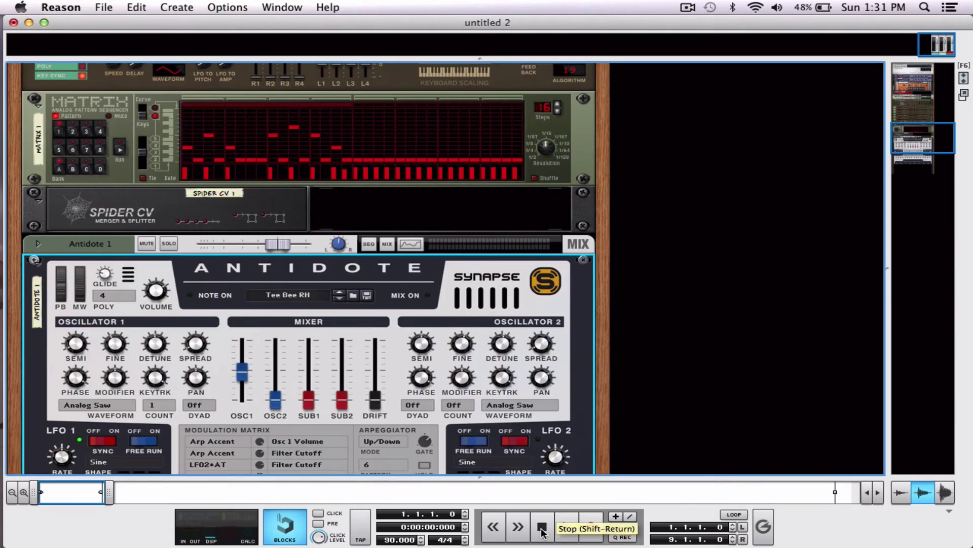
pyautogui.press('space')
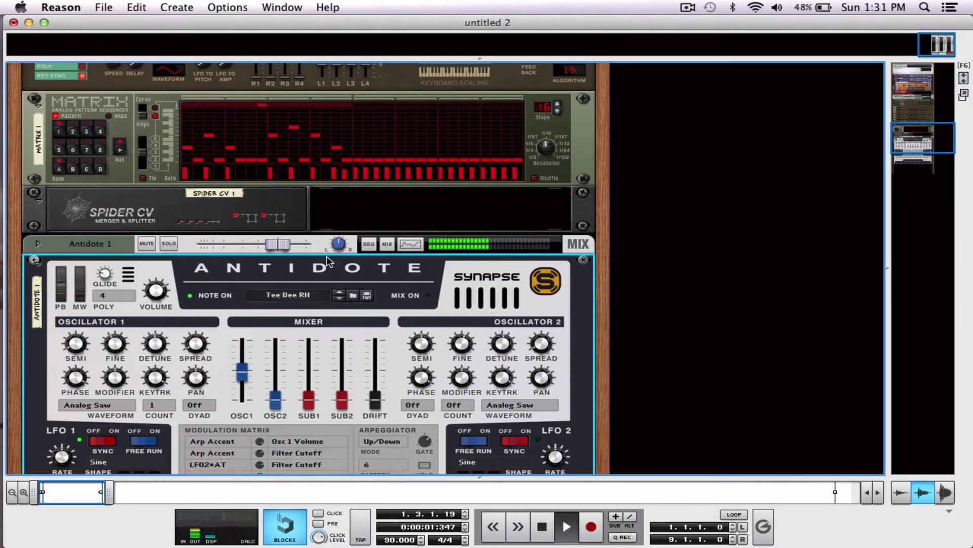
pyautogui.moveTo(276, 242); pyautogui.dragTo(253, 245)
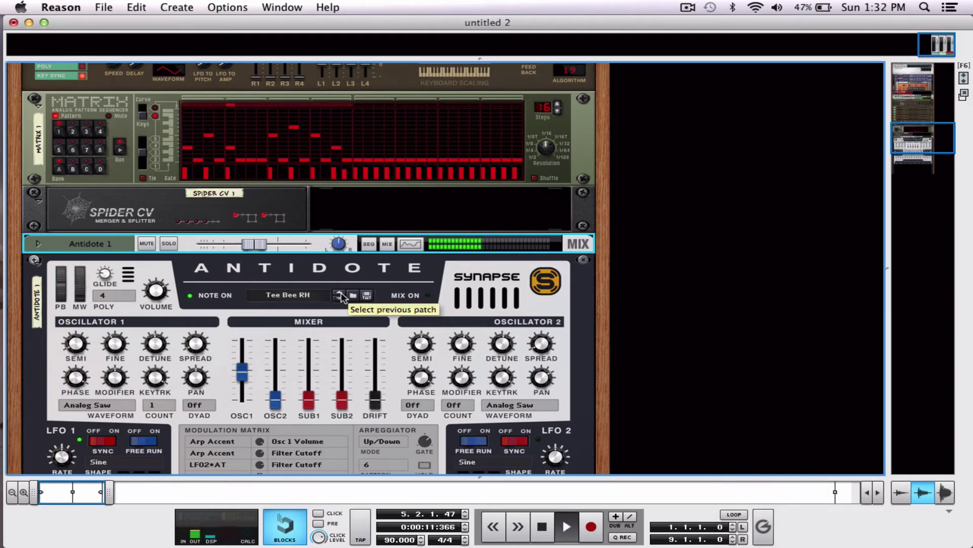
# Audition Antidote patches in the browser and load Water Drop MG.repatch
pyautogui.click(354, 294)
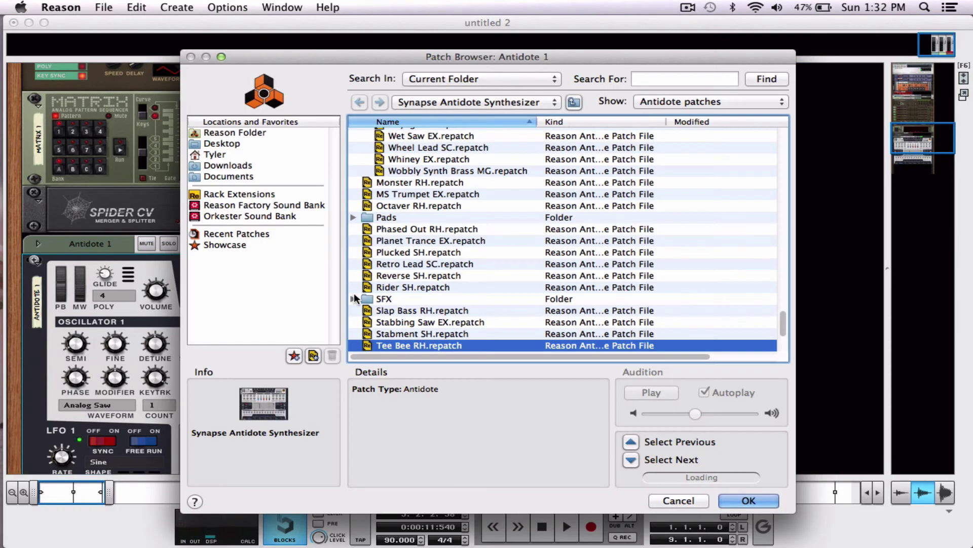
pyautogui.press('Down')
pyautogui.scroll(-3, 476, 345)
pyautogui.click(476, 345)
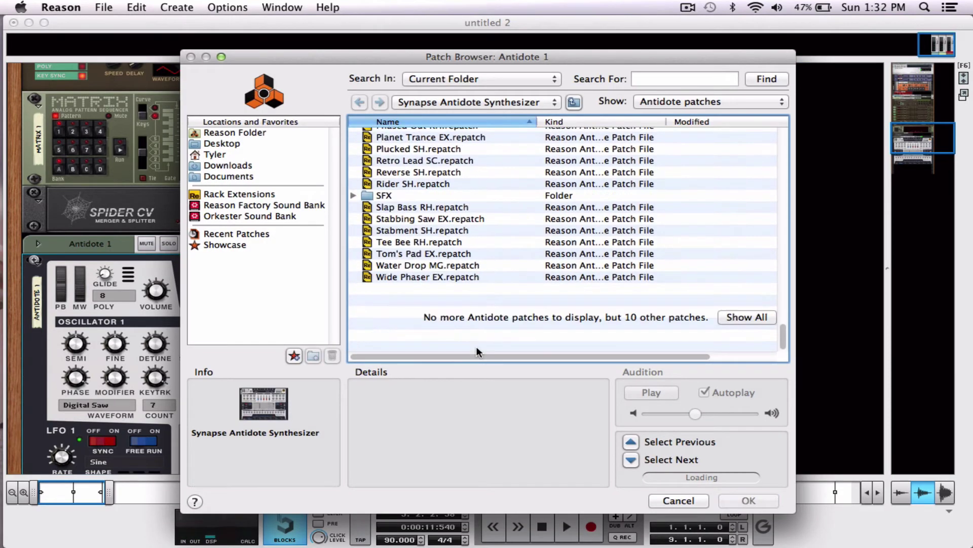
pyautogui.doubleClick(412, 265)
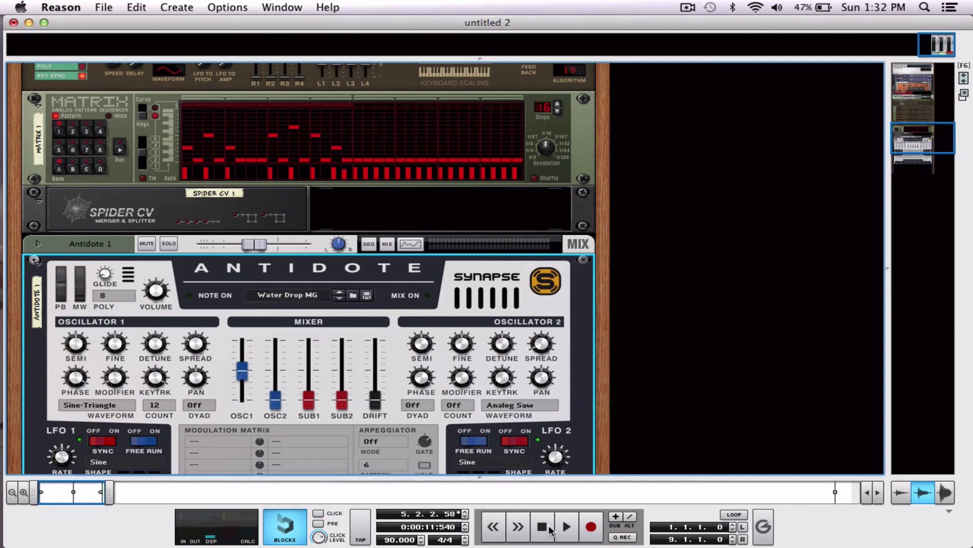
# Restart playback from the song start and raise Antidote's SUB1 level to about 29%
pyautogui.click(550, 529)
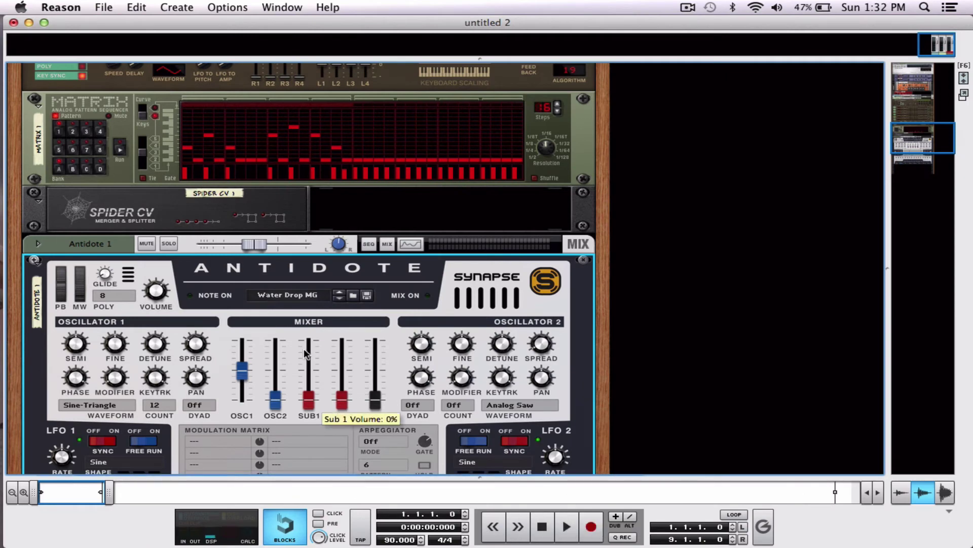
pyautogui.press('space')
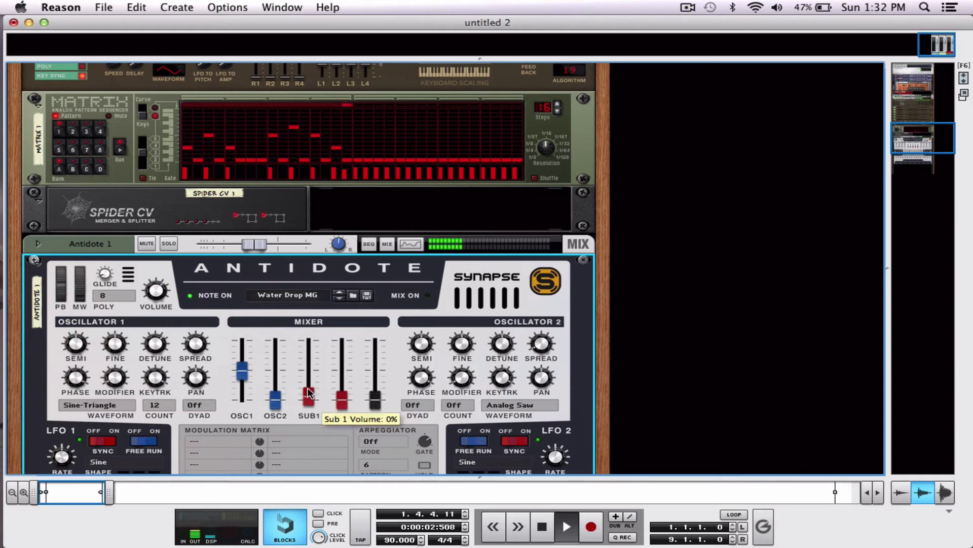
pyautogui.moveTo(308, 399); pyautogui.dragTo(308, 382)
pyautogui.scroll(10, 672, 151)
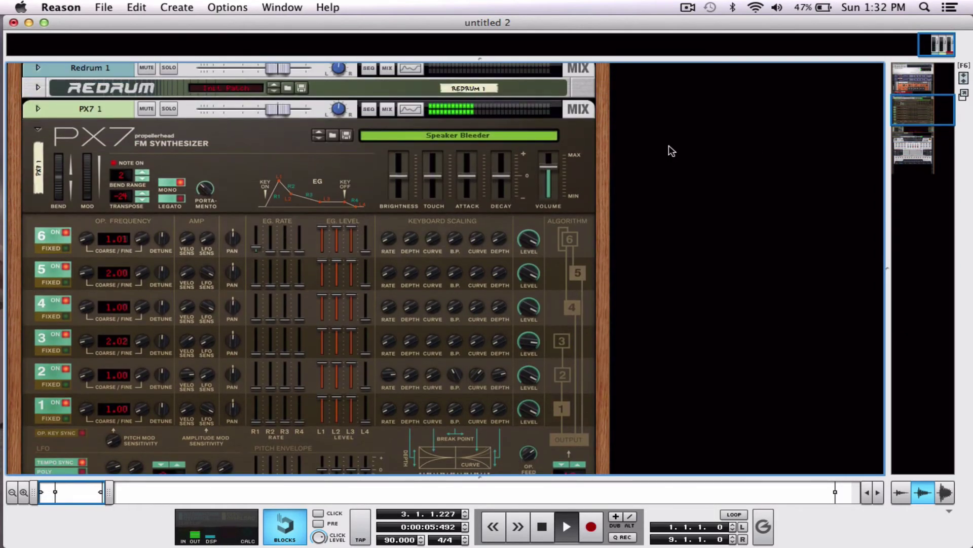
# Load the Overlapping patch from the Keys folder into the PX7
pyautogui.click(333, 135)
pyautogui.click(573, 102)
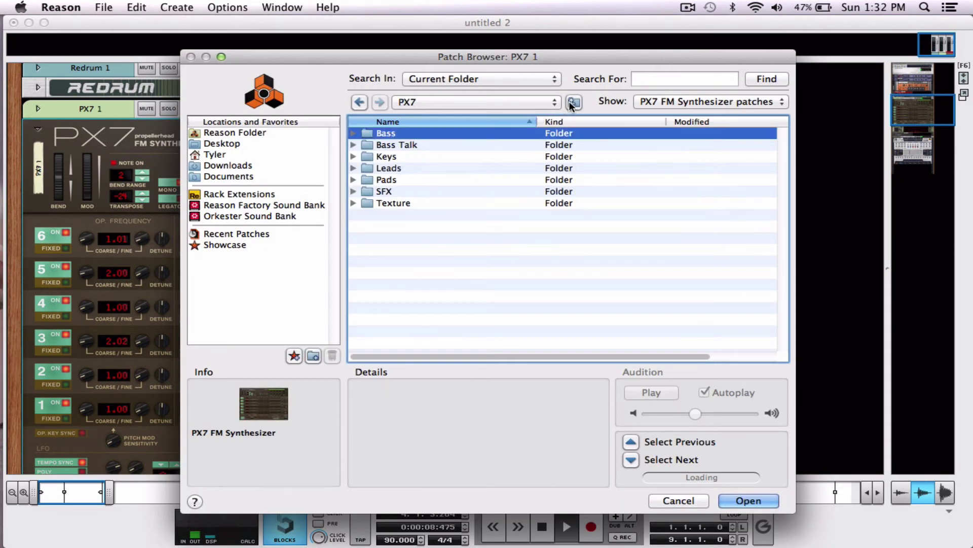
pyautogui.click(397, 156)
pyautogui.doubleClick(397, 155)
pyautogui.doubleClick(399, 159)
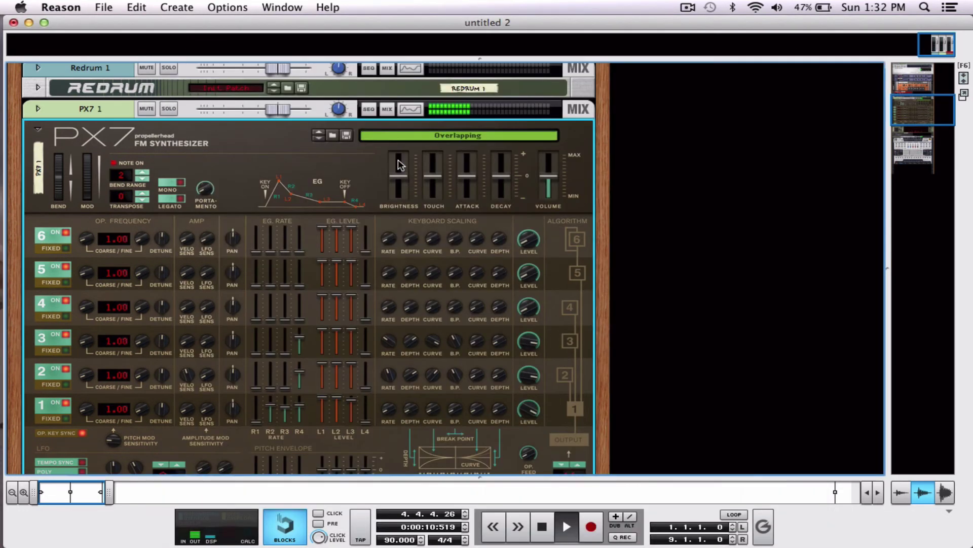
# Lower the PX7 volume to about 31%, set Antidote's Sub 1 to 0%, and stop playback
pyautogui.moveTo(913, 107); pyautogui.dragTo(913, 108)
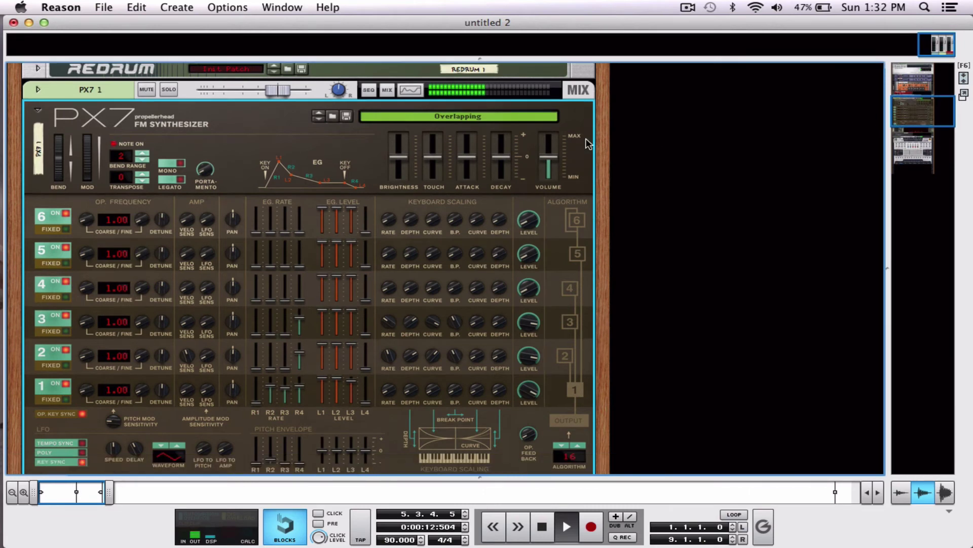
pyautogui.moveTo(553, 161); pyautogui.dragTo(558, 174)
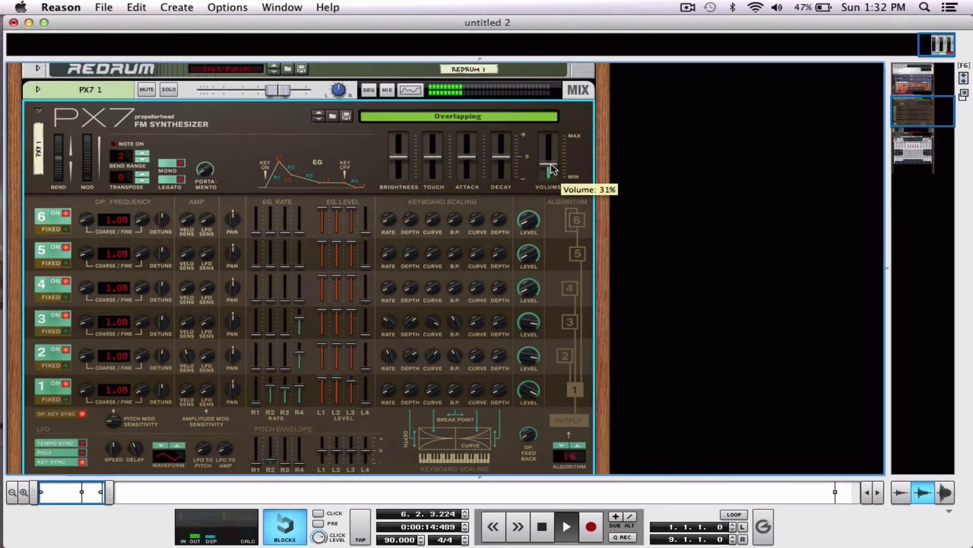
pyautogui.moveTo(922, 112); pyautogui.dragTo(932, 152)
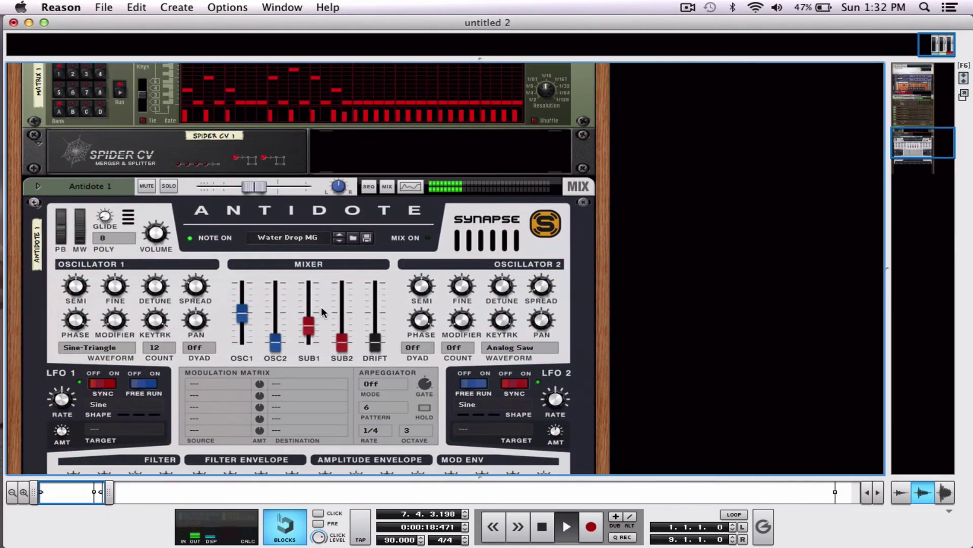
pyautogui.moveTo(309, 325); pyautogui.dragTo(305, 349)
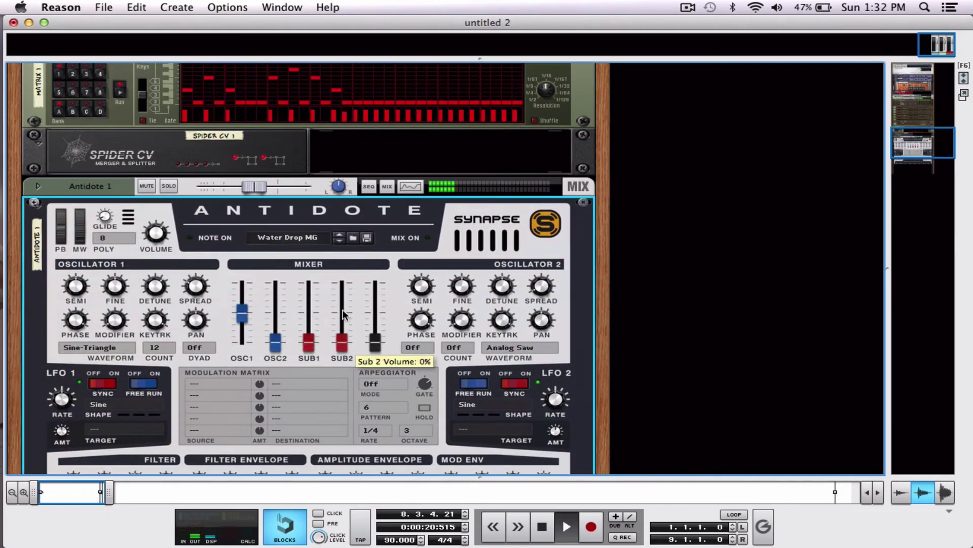
pyautogui.press('space')
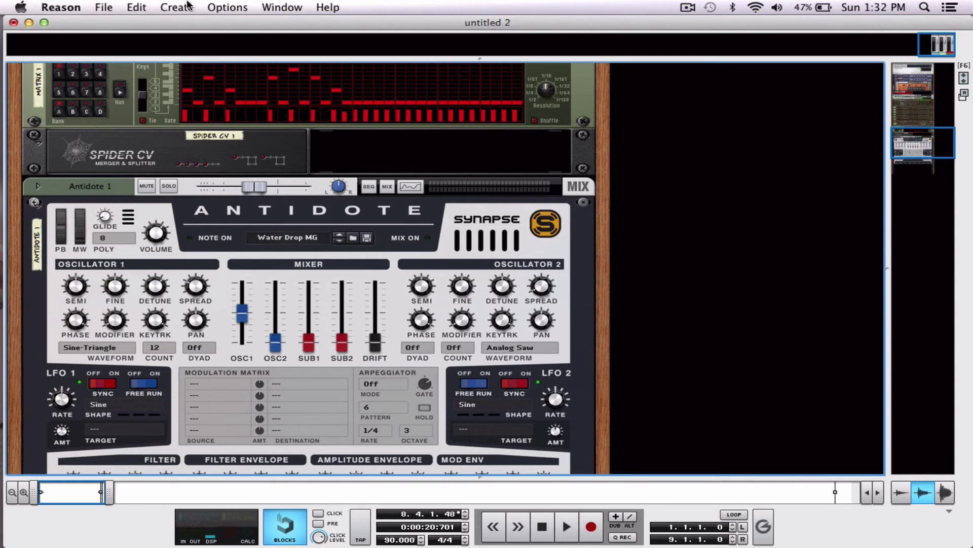
# Create a Dr. Octo Rex Loop Player from the Instruments menu
pyautogui.click(189, 6)
pyautogui.moveTo(198, 74)
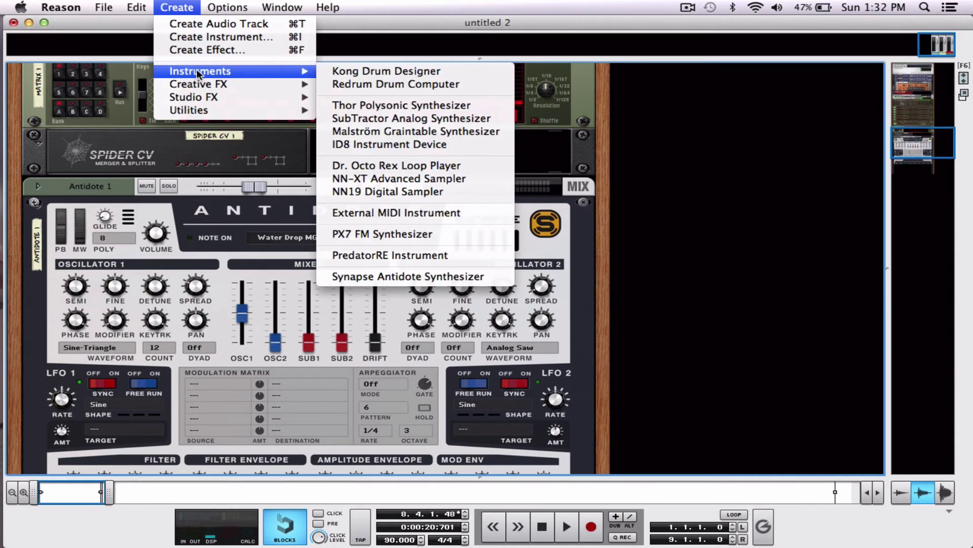
pyautogui.click(367, 167)
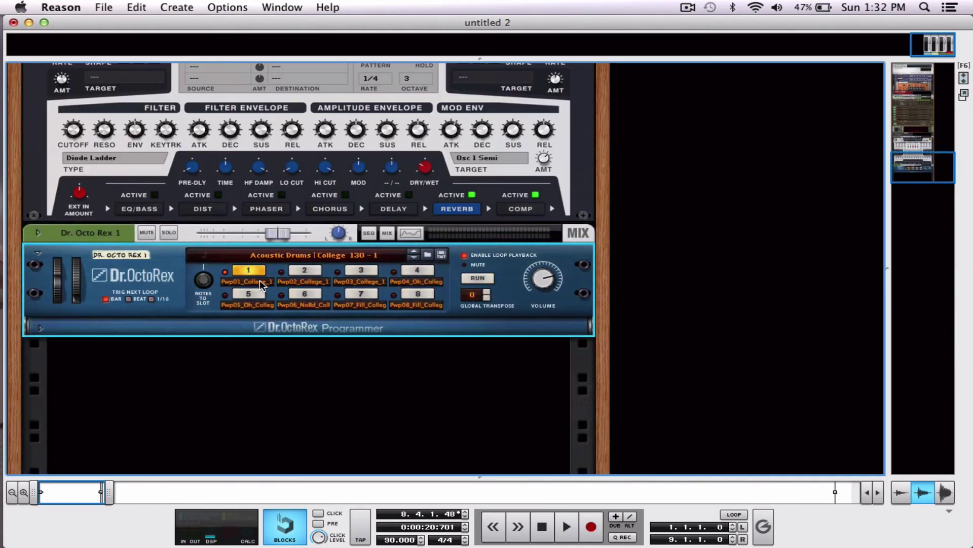
# Load the Acoustic > Hip Hop loop Ahp11_Live_092_Chronic into Dr. Octo Rex slot 1
pyautogui.click(258, 283)
pyautogui.click(272, 260)
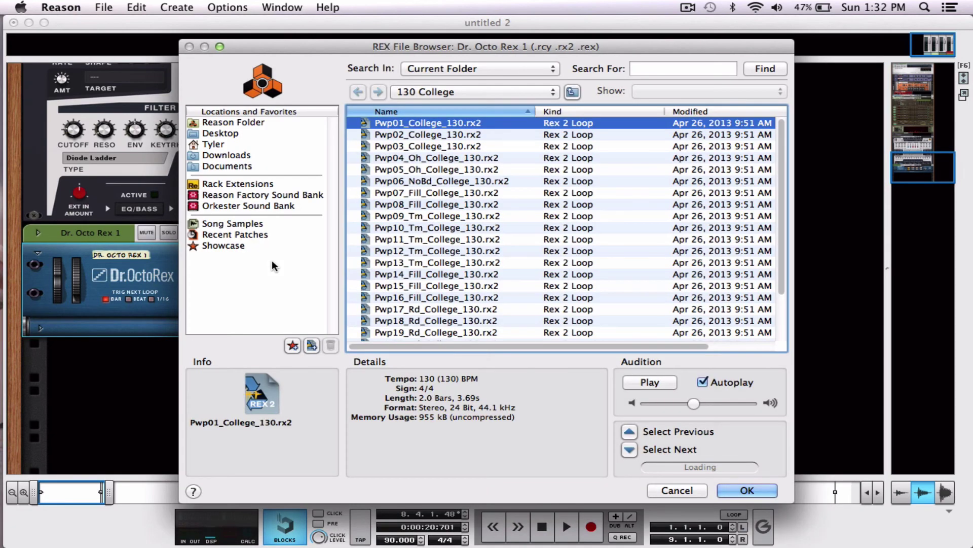
pyautogui.click(577, 93)
pyautogui.click(577, 93)
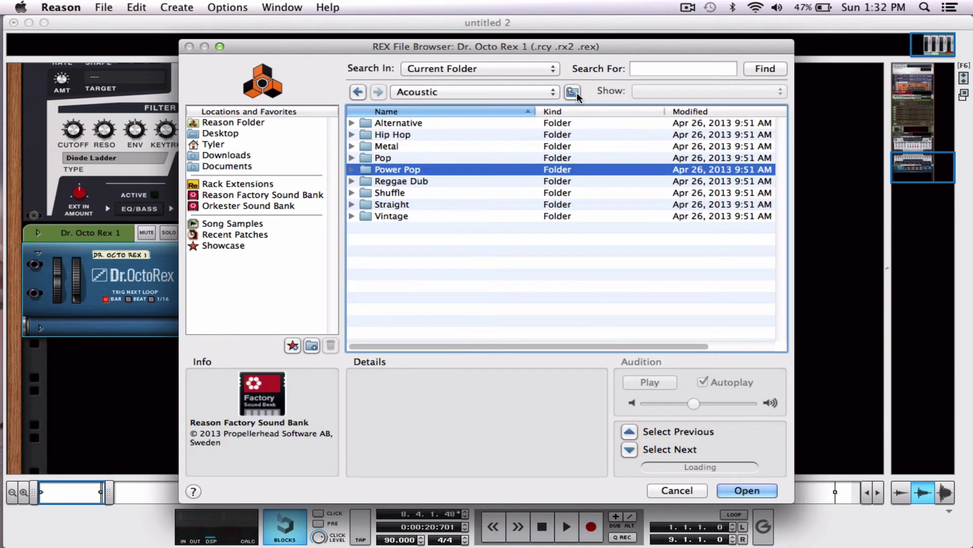
pyautogui.doubleClick(446, 135)
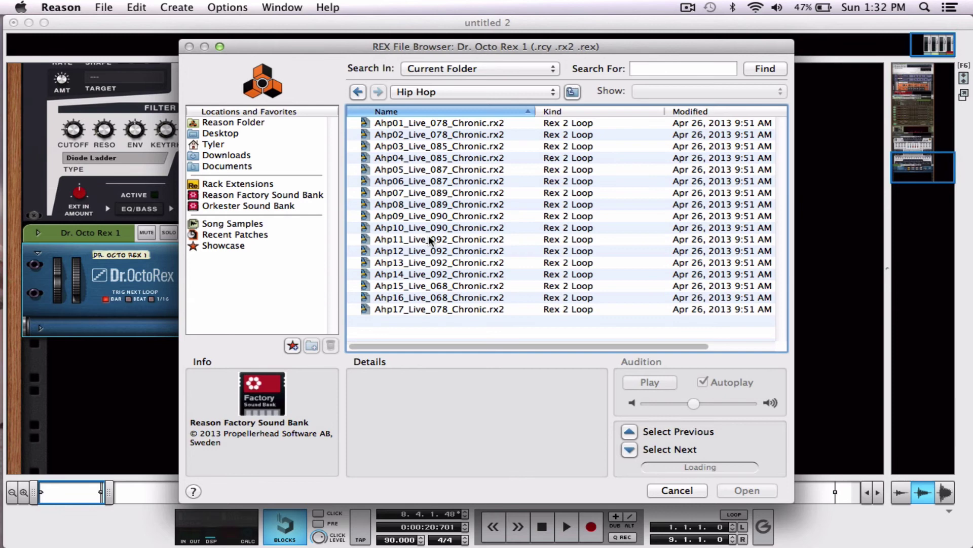
pyautogui.doubleClick(434, 241)
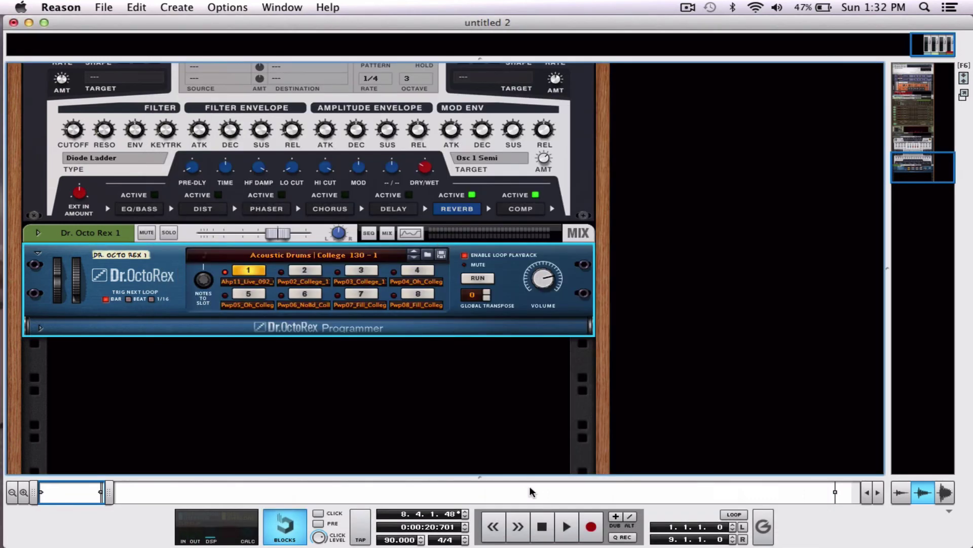
# Start playback and expand the Dr. Octo Rex 1 mixer channel strip
pyautogui.press('space')
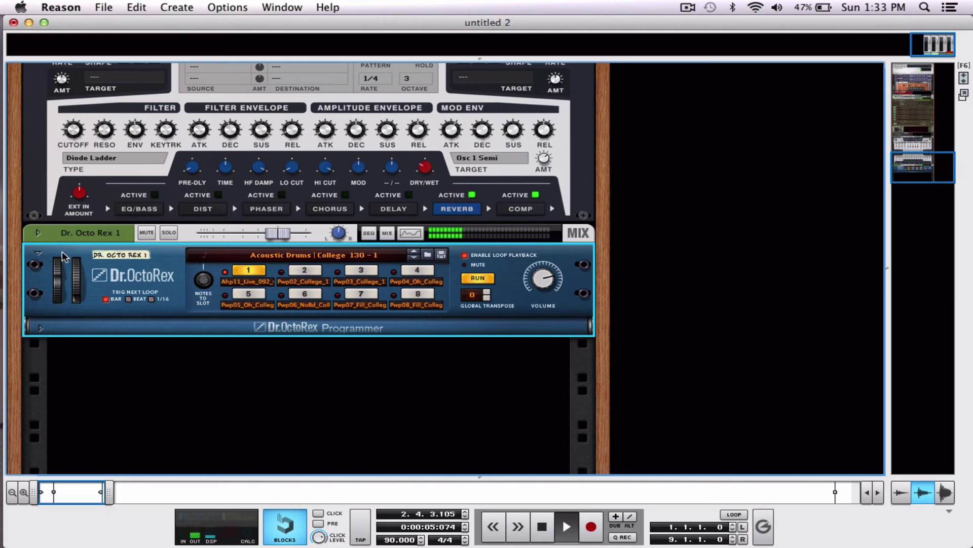
pyautogui.click(37, 232)
pyautogui.click(37, 233)
# Add Scream 4 from Creative FX to the Dr. Octo Rex inserts, set Damage Type to Tape, stop playback
pyautogui.click(56, 260)
pyautogui.rightClick(77, 269)
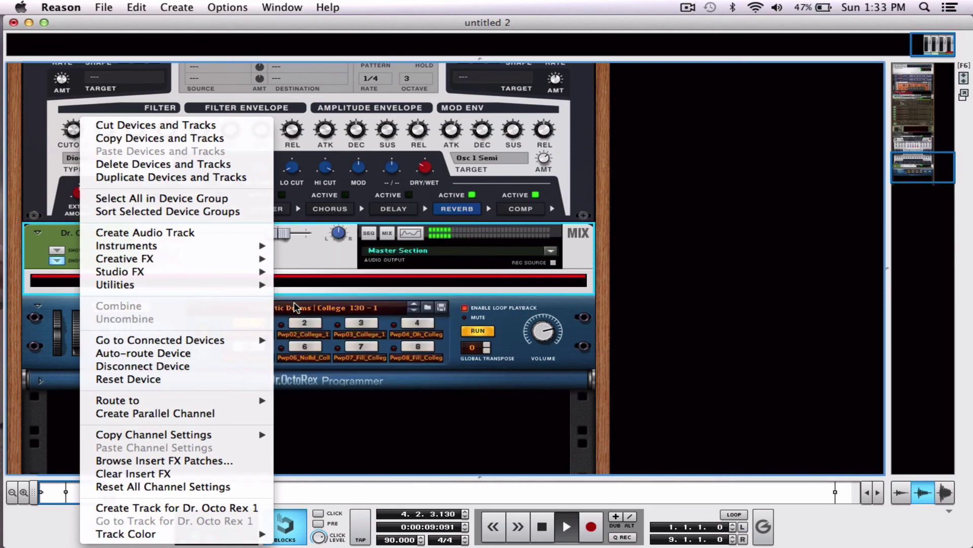
pyautogui.moveTo(235, 267)
pyautogui.click(325, 322)
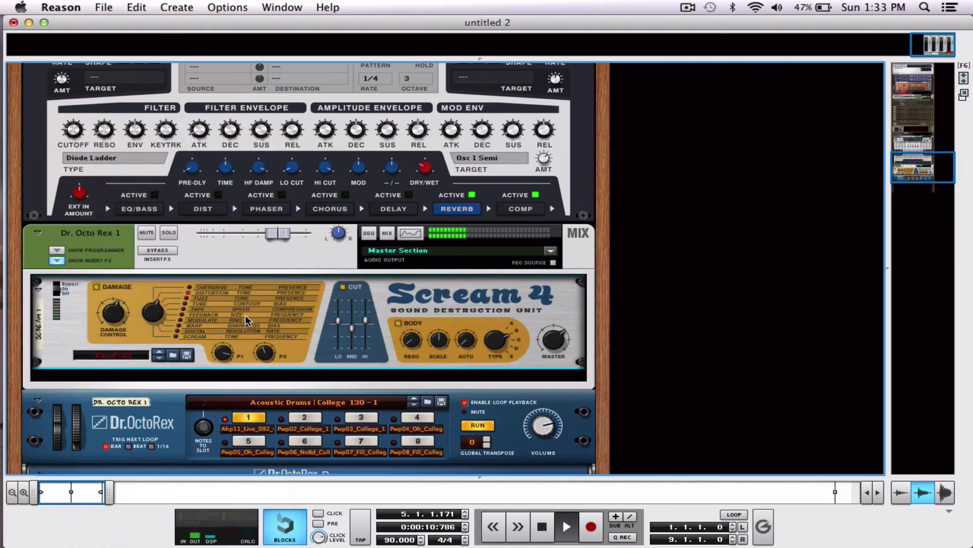
pyautogui.moveTo(166, 317); pyautogui.dragTo(165, 302)
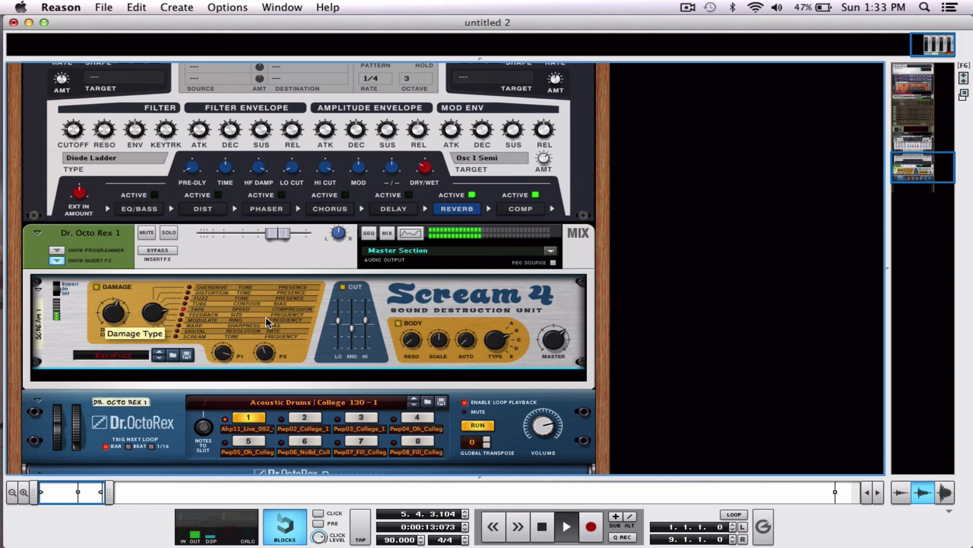
pyautogui.moveTo(424, 343)
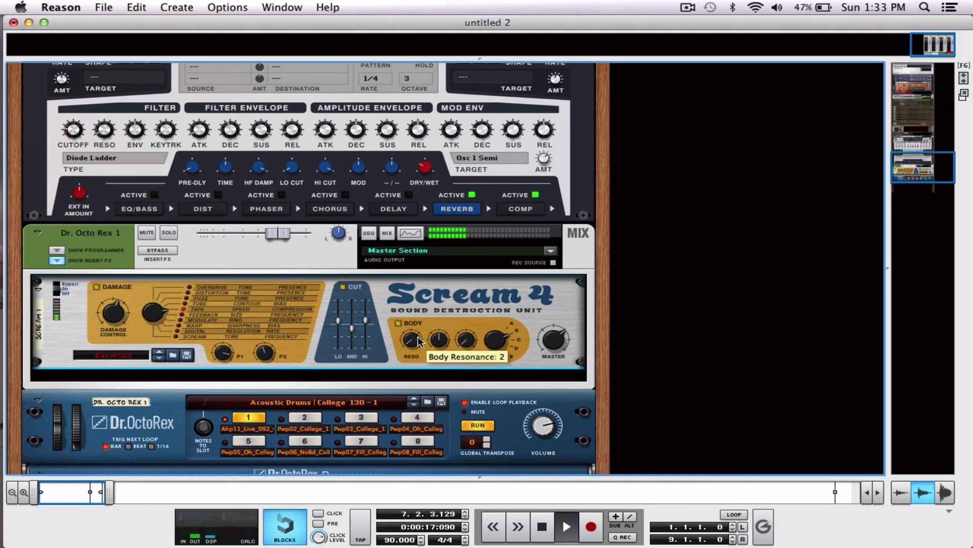
pyautogui.press('space')
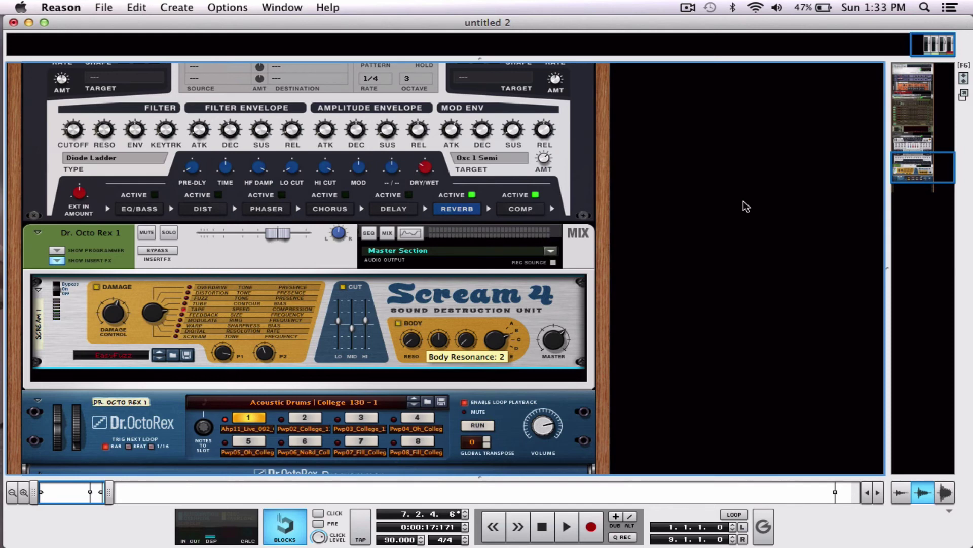
pyautogui.moveTo(915, 169); pyautogui.dragTo(905, 125)
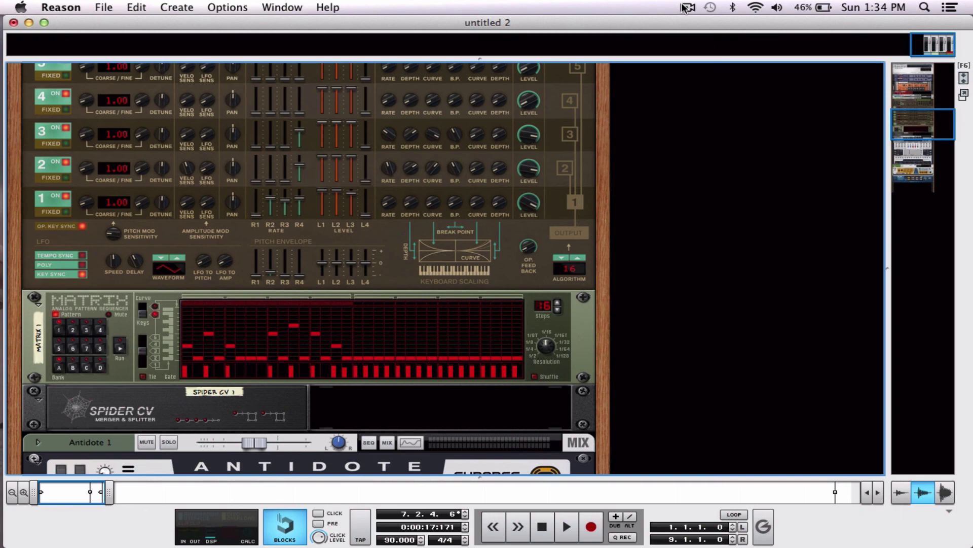
pyautogui.click(684, 8)
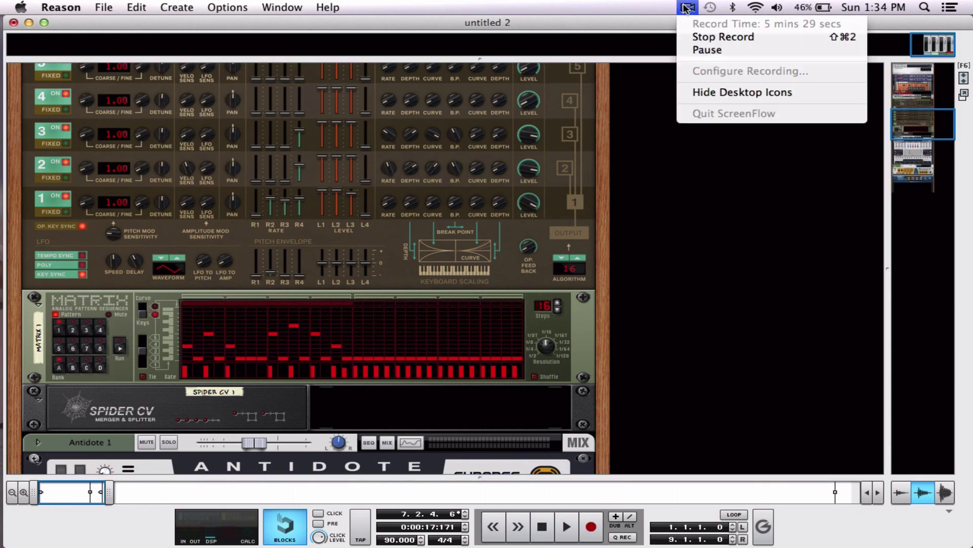